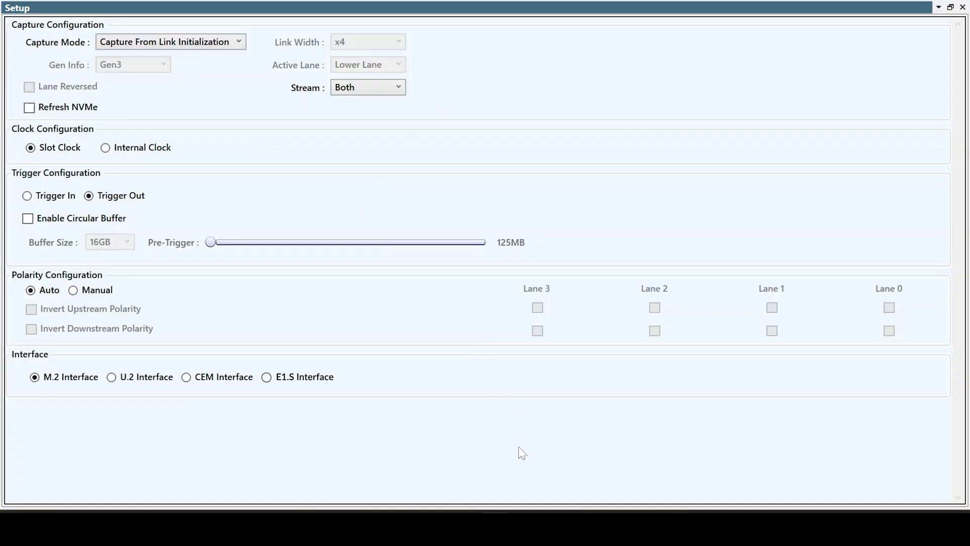
# Keep capture starting from link initialization and the PCIe generation at Gen3.
pyautogui.click(202, 42)
pyautogui.click(186, 74)
pyautogui.click(154, 66)
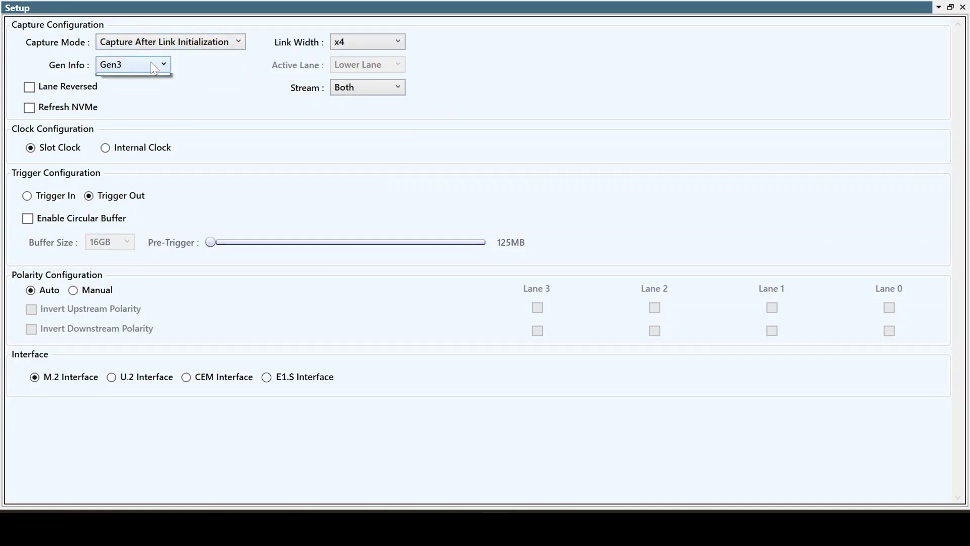
pyautogui.click(236, 96)
pyautogui.click(146, 43)
pyautogui.click(142, 59)
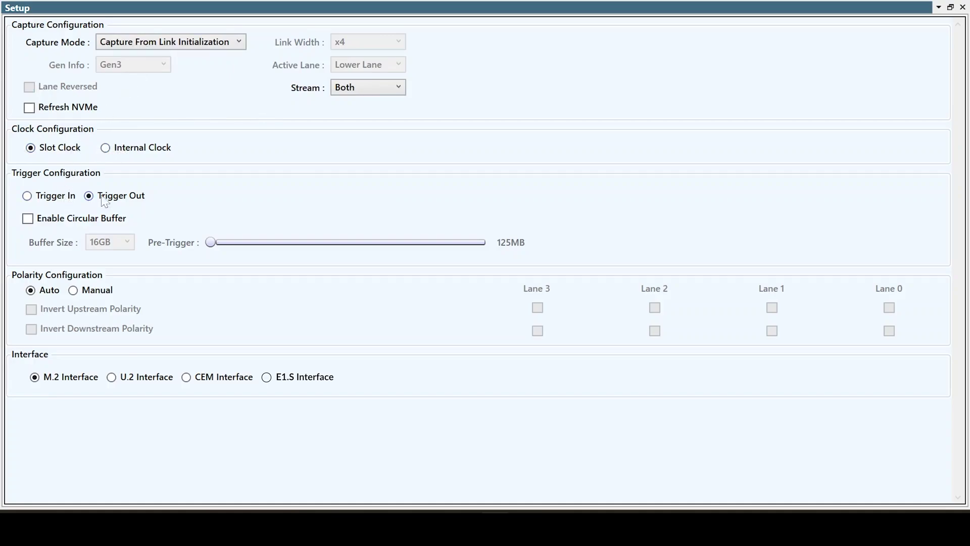
# Try the circular buffer at 16GB with 125MB pre-trigger, then turn it back off.
pyautogui.click(80, 218)
pyautogui.click(127, 242)
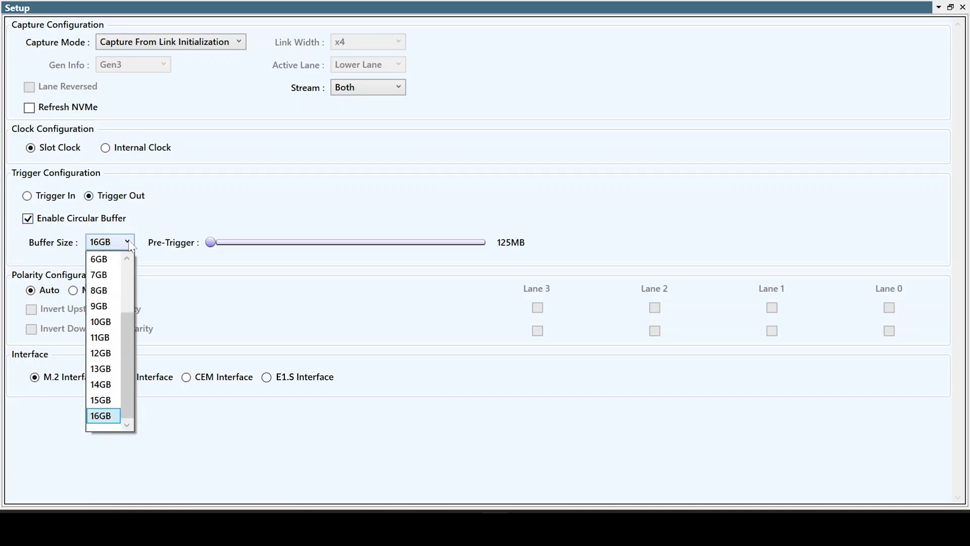
pyautogui.scroll(2, 135, 307)
pyautogui.scroll(-2, 136, 324)
pyautogui.click(221, 250)
pyautogui.moveTo(221, 250); pyautogui.dragTo(196, 246)
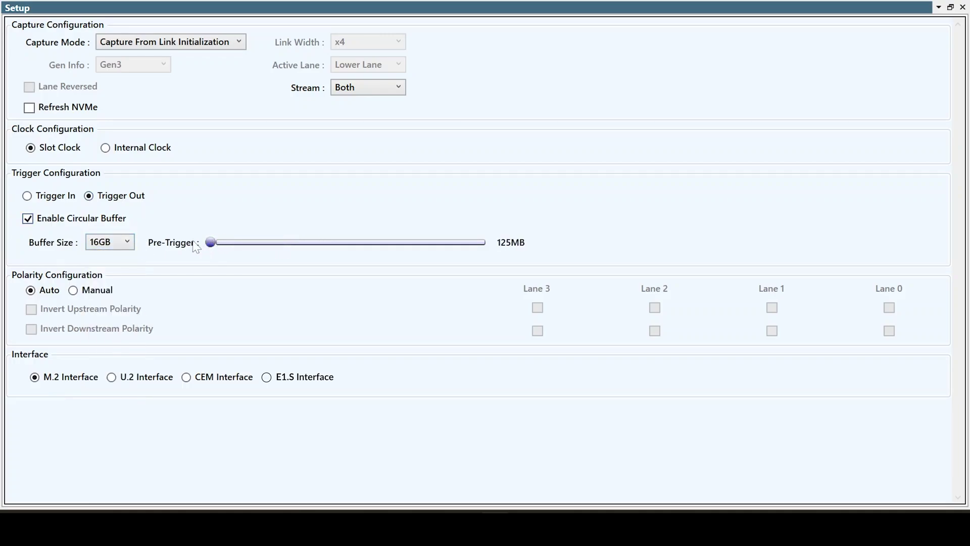
pyautogui.click(28, 219)
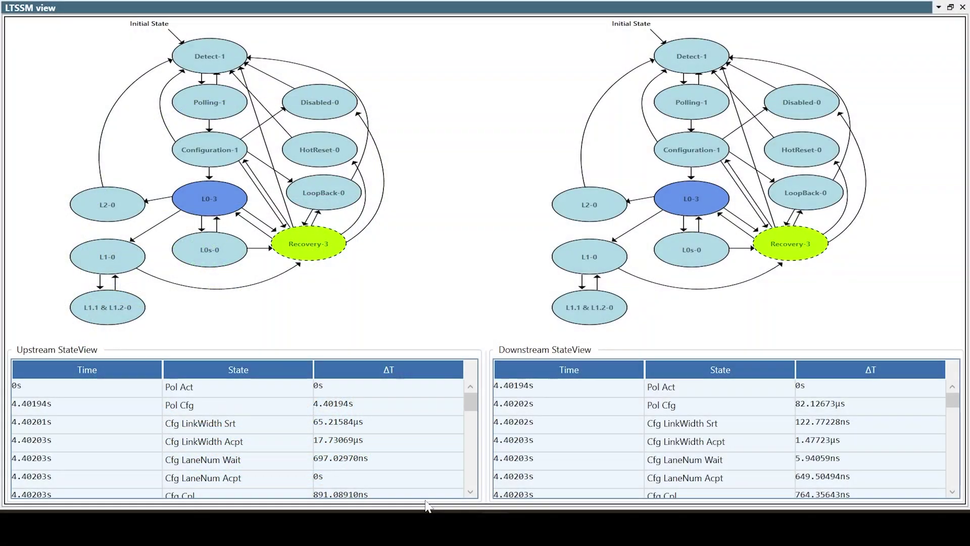
# Step the upstream state list through Recy Speed and Recy EQ cycles to L0 at 4.42417s.
pyautogui.click(471, 491)
pyautogui.click(470, 492)
pyautogui.click(471, 491)
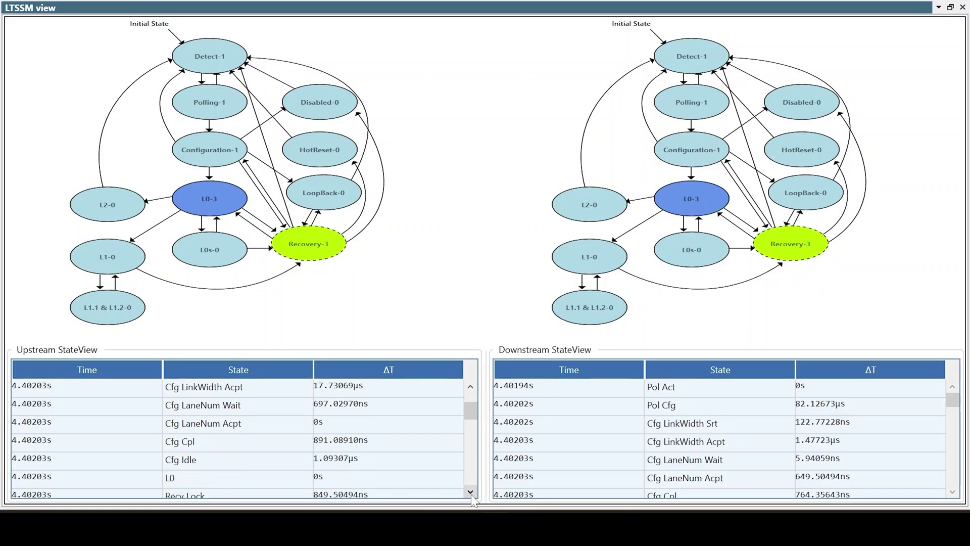
pyautogui.click(471, 492)
pyautogui.click(470, 491)
pyautogui.click(471, 492)
pyautogui.click(470, 491)
pyautogui.click(471, 492)
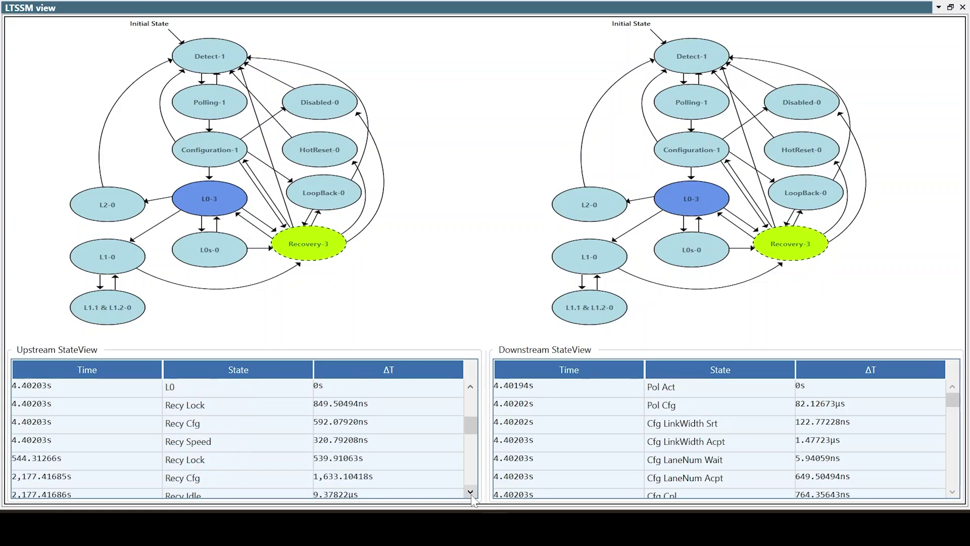
pyautogui.click(471, 496)
pyautogui.click(471, 497)
pyautogui.click(472, 496)
pyautogui.click(472, 496)
pyautogui.click(471, 496)
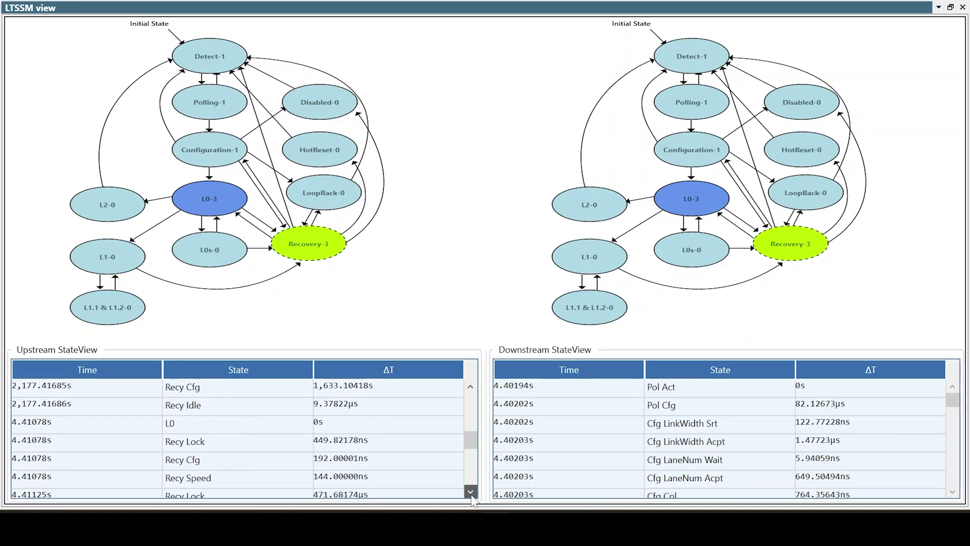
pyautogui.click(472, 497)
pyautogui.click(471, 496)
pyautogui.click(472, 497)
pyautogui.click(471, 496)
pyautogui.click(472, 496)
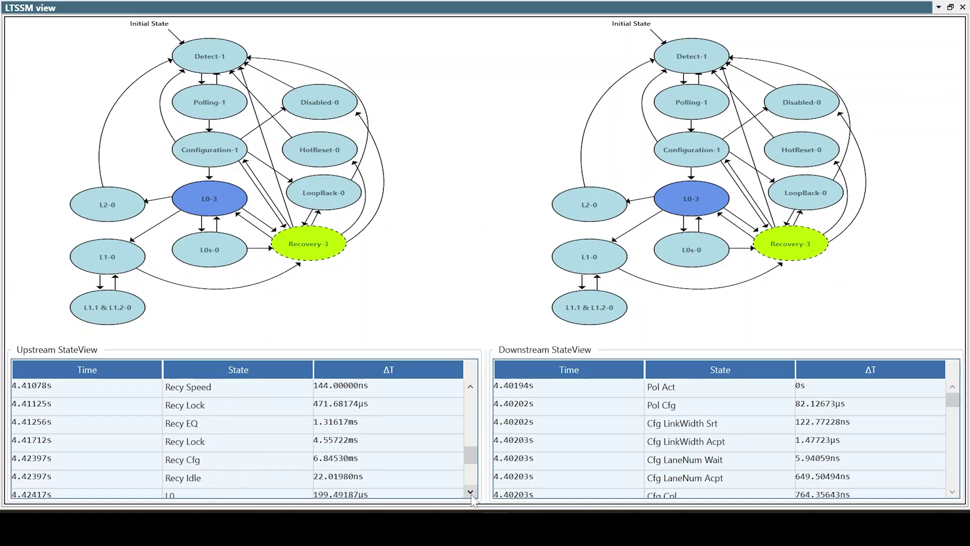
pyautogui.click(471, 497)
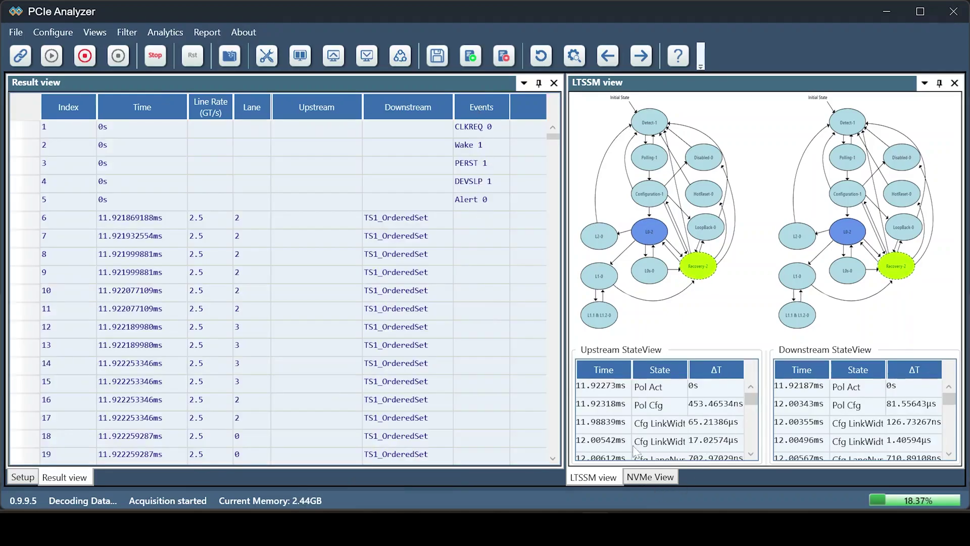
# Jump to the 11.98839ms upstream state, then advance three data-rate changes to 32.0 GT/s.
pyautogui.click(660, 427)
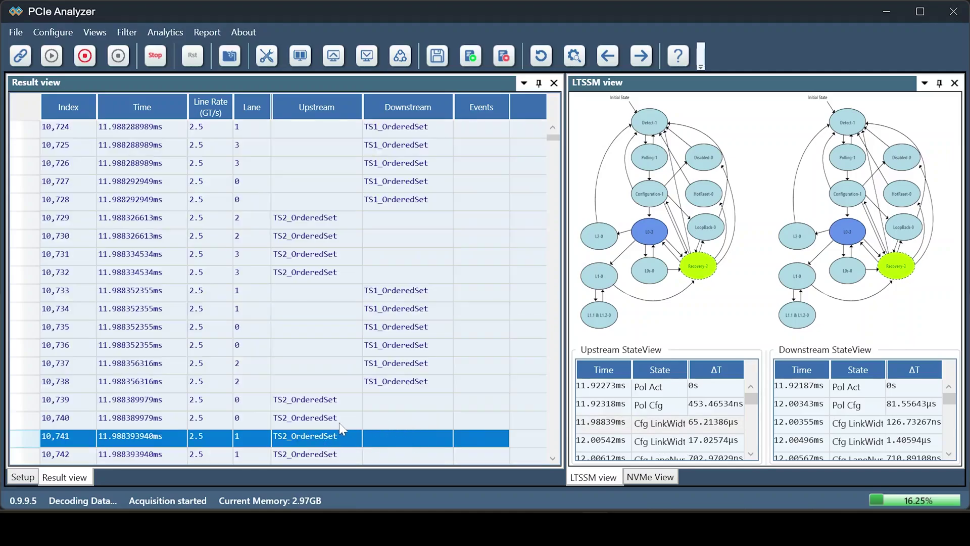
pyautogui.rightClick(338, 442)
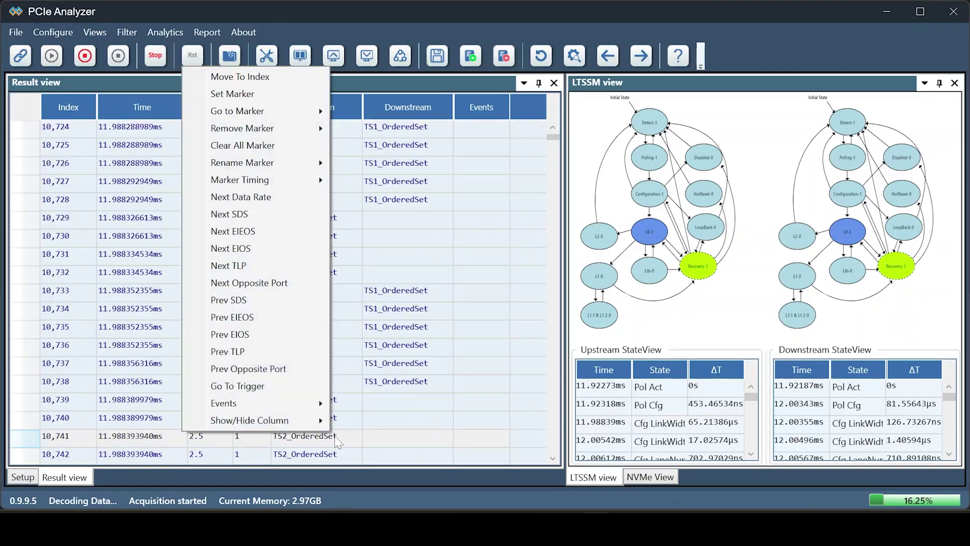
pyautogui.click(285, 202)
pyautogui.rightClick(376, 429)
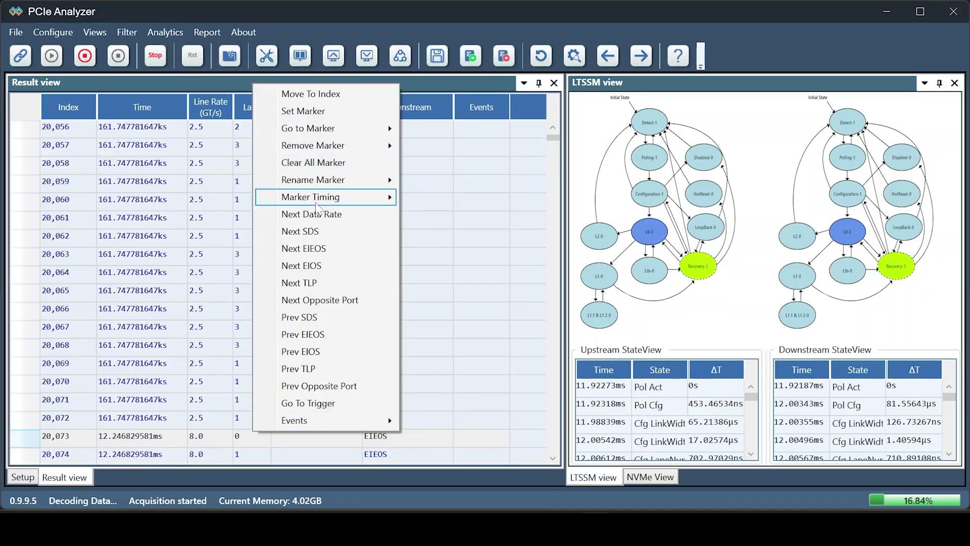
pyautogui.click(298, 211)
pyautogui.rightClick(392, 439)
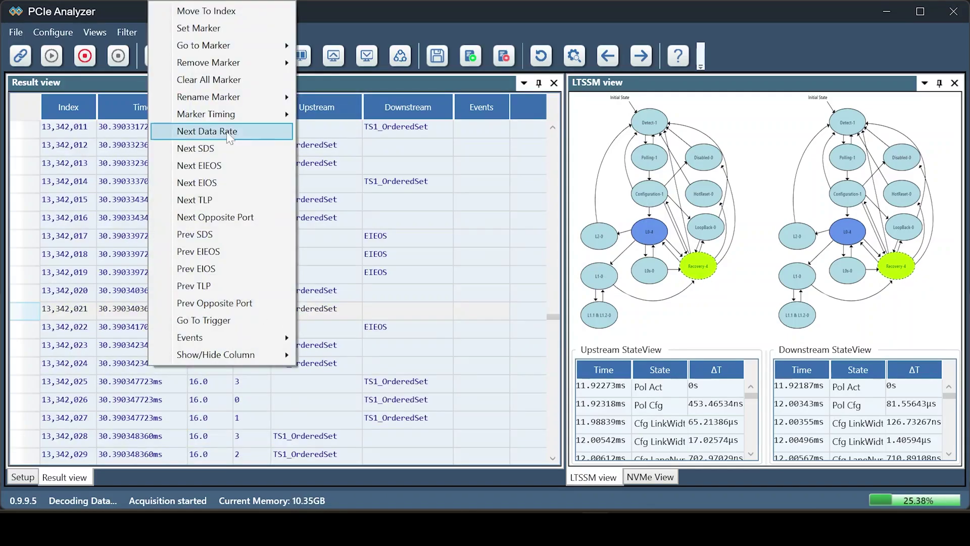
pyautogui.click(212, 130)
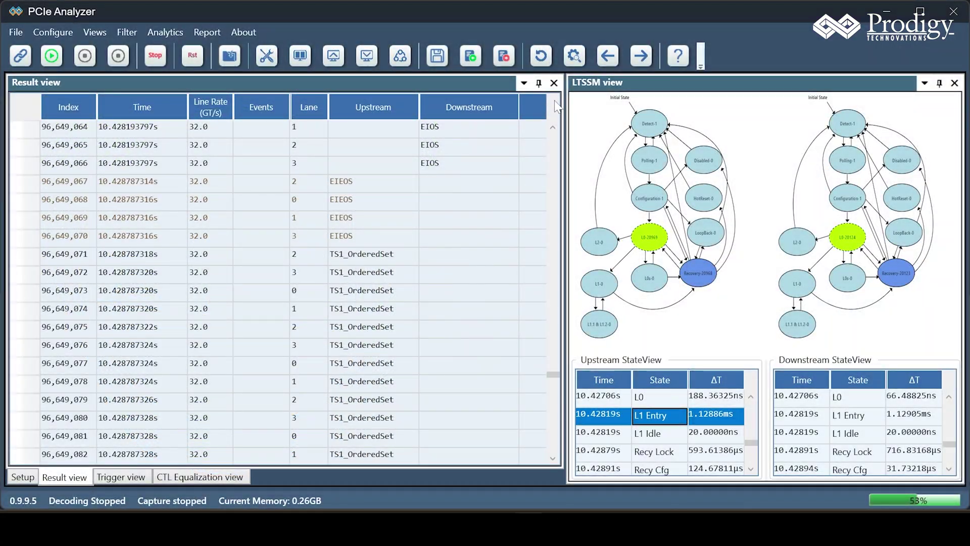
# Jump the trace to the upstream L1 Idle transition and view the following packets.
pyautogui.click(553, 129)
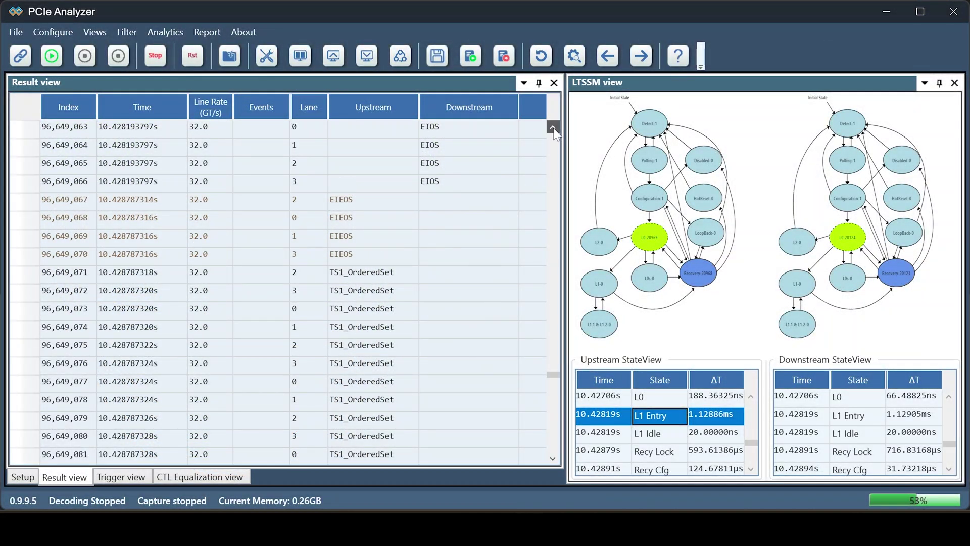
pyautogui.click(845, 433)
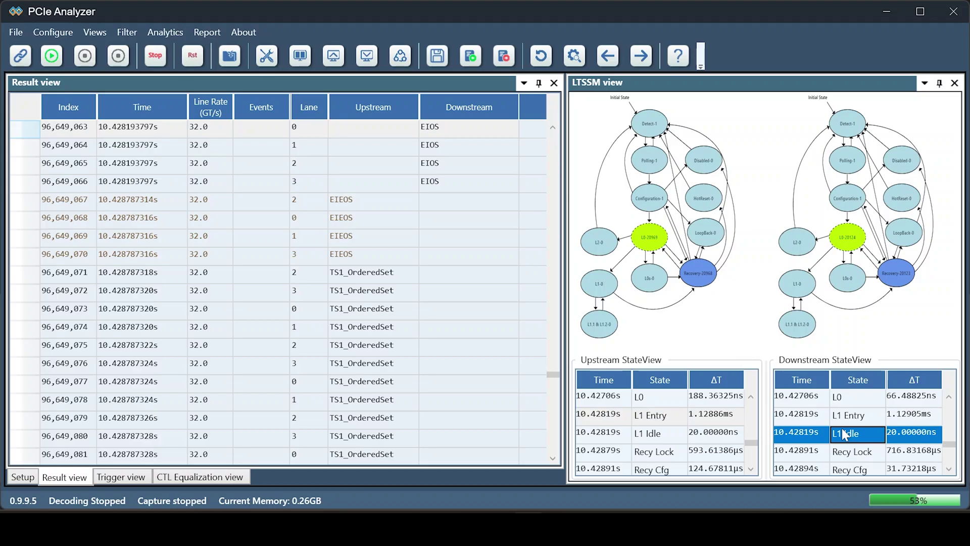
pyautogui.click(645, 435)
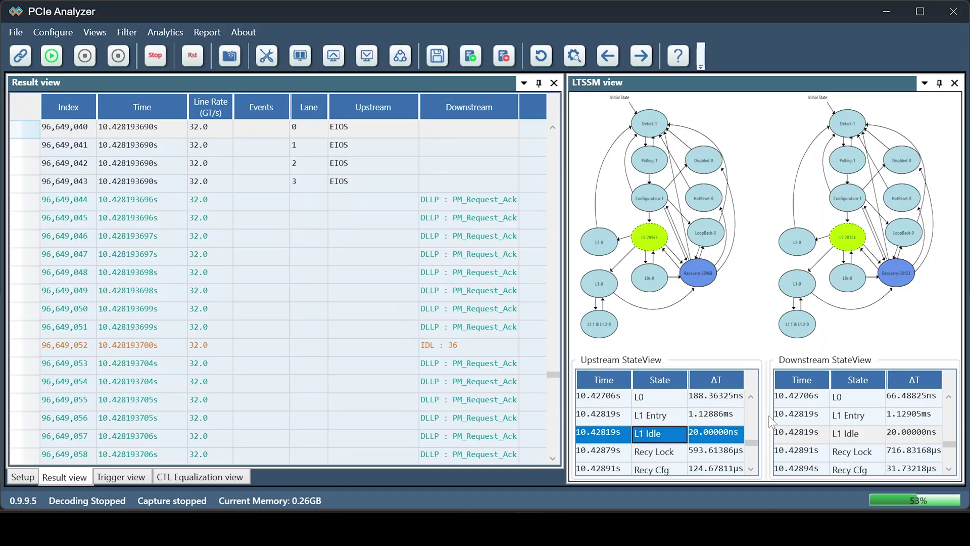
pyautogui.click(548, 460)
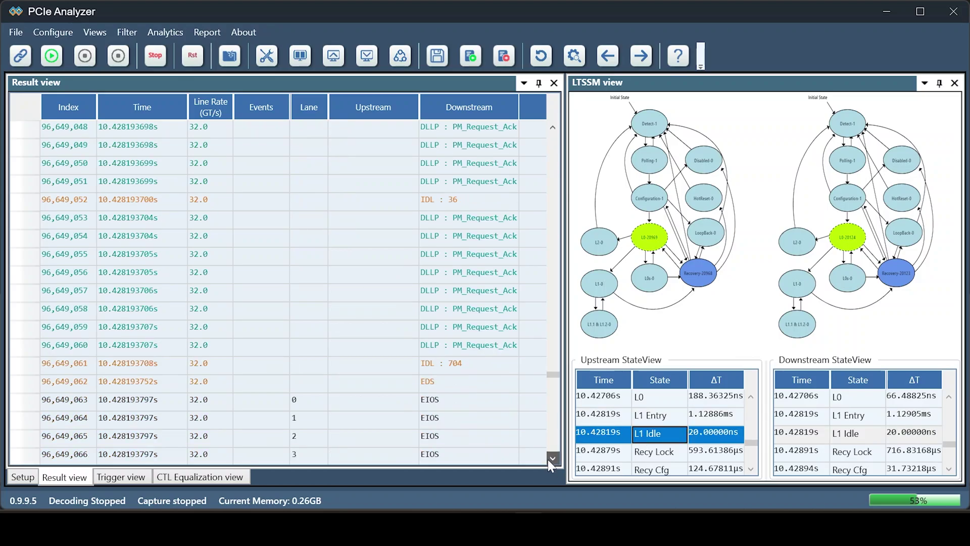
pyautogui.click(548, 460)
# From TS1 row 96,649,074, jump to the next TLP and view the PM request packets.
pyautogui.click(184, 327)
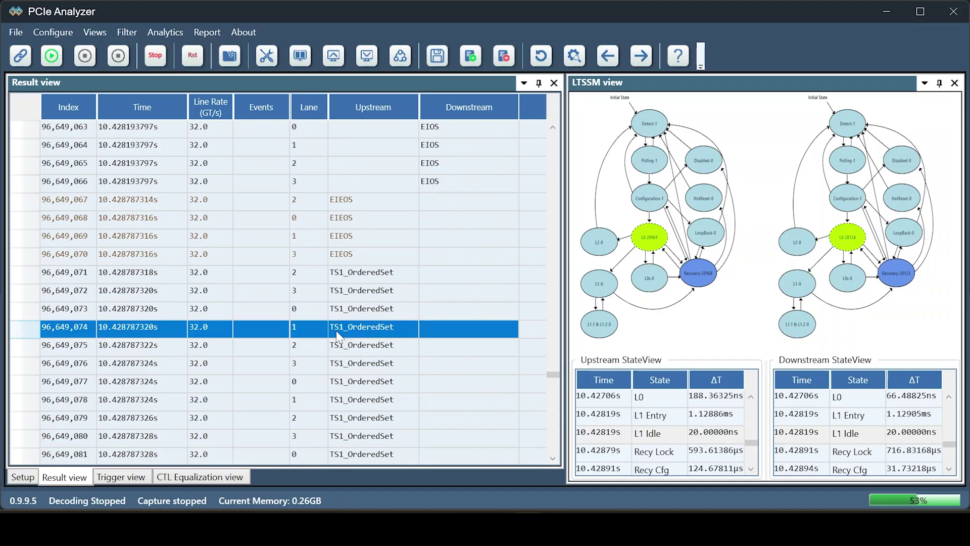
pyautogui.rightClick(185, 327)
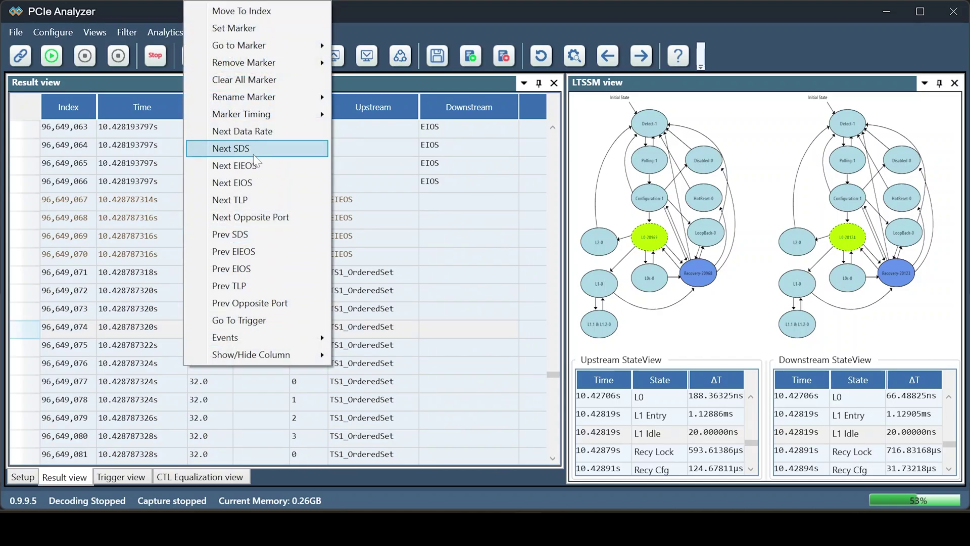
pyautogui.click(245, 200)
pyautogui.click(553, 459)
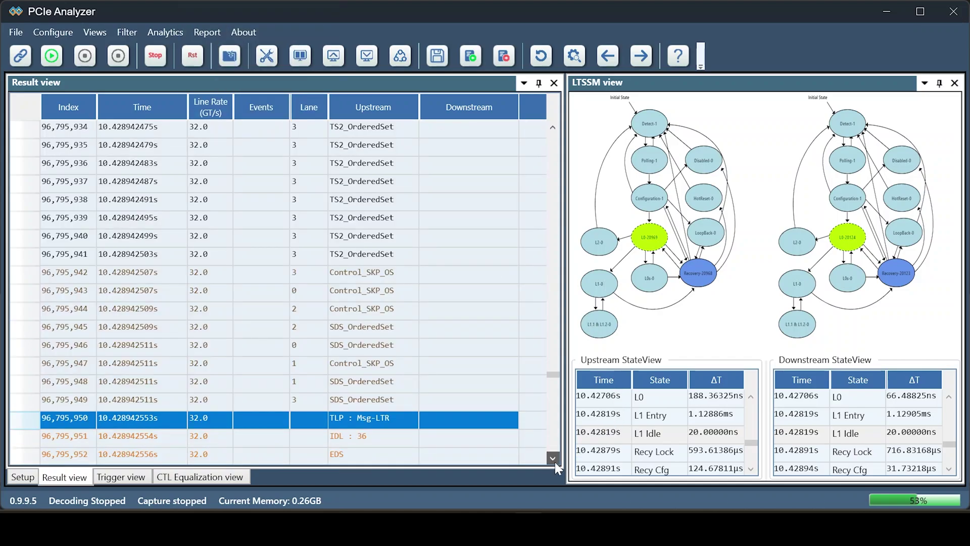
pyautogui.click(554, 458)
pyautogui.click(553, 127)
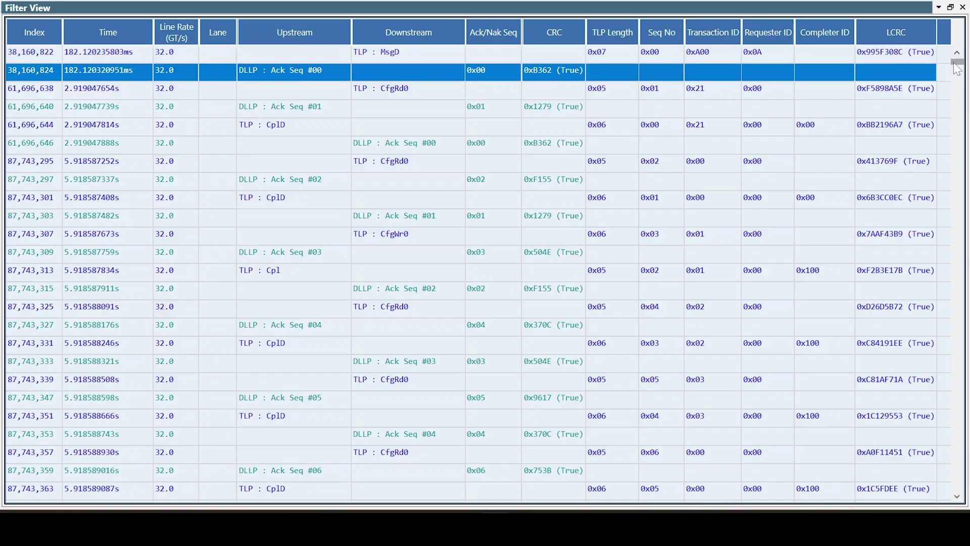
# Scroll the Filter View down to later MRd and CplD packets.
pyautogui.moveTo(957, 67); pyautogui.dragTo(958, 135)
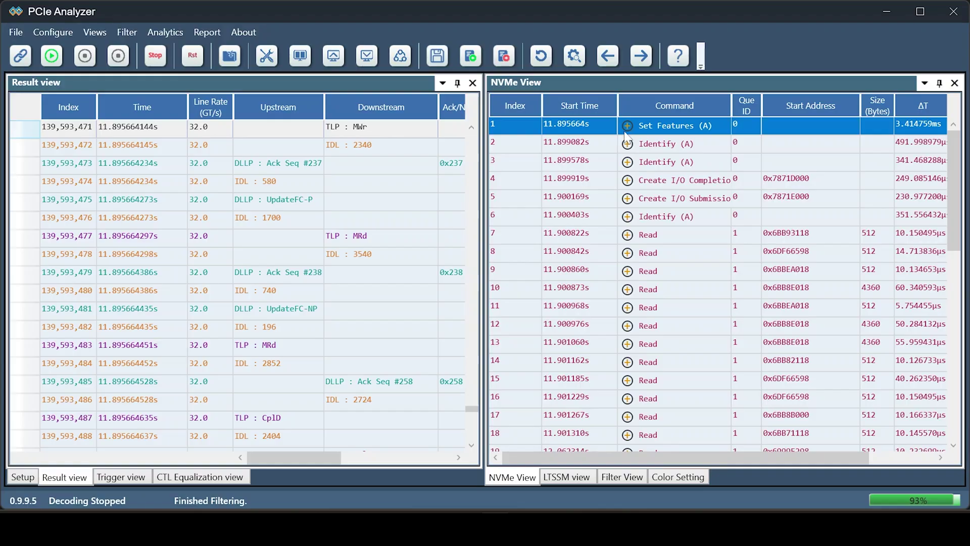
# Inspect the Set Features Command Fetch, Doorbell and Command packets, then collapse it.
pyautogui.click(627, 126)
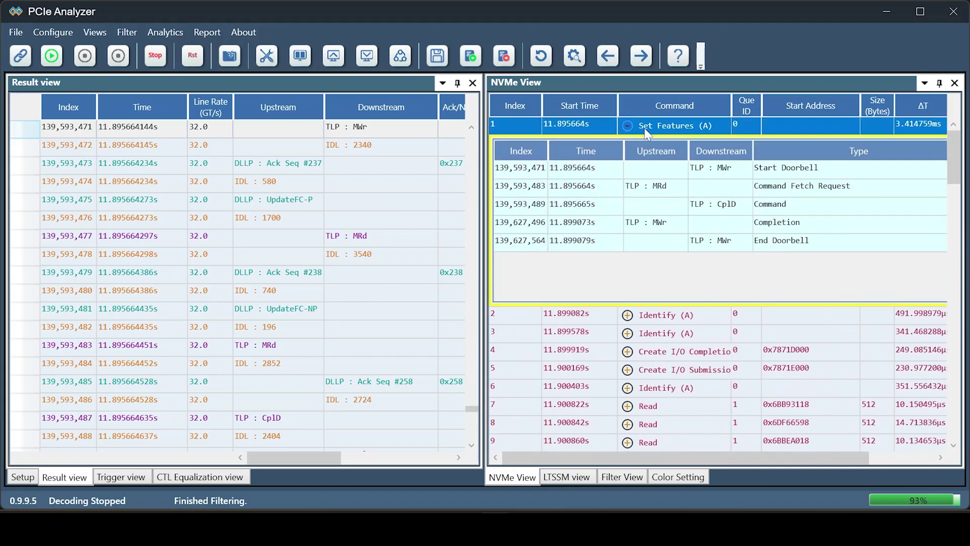
pyautogui.click(670, 186)
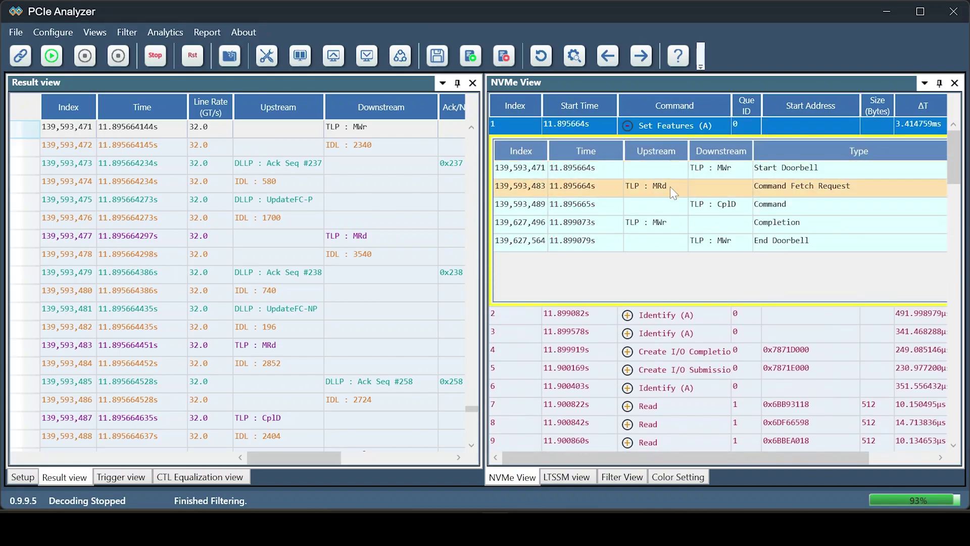
pyautogui.click(704, 205)
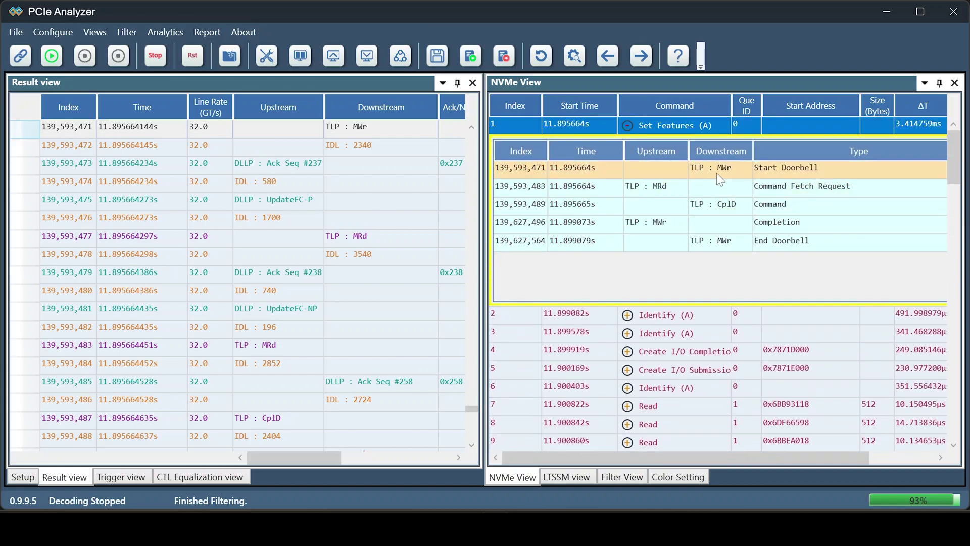
pyautogui.click(726, 223)
pyautogui.click(724, 237)
pyautogui.click(753, 221)
pyautogui.click(741, 205)
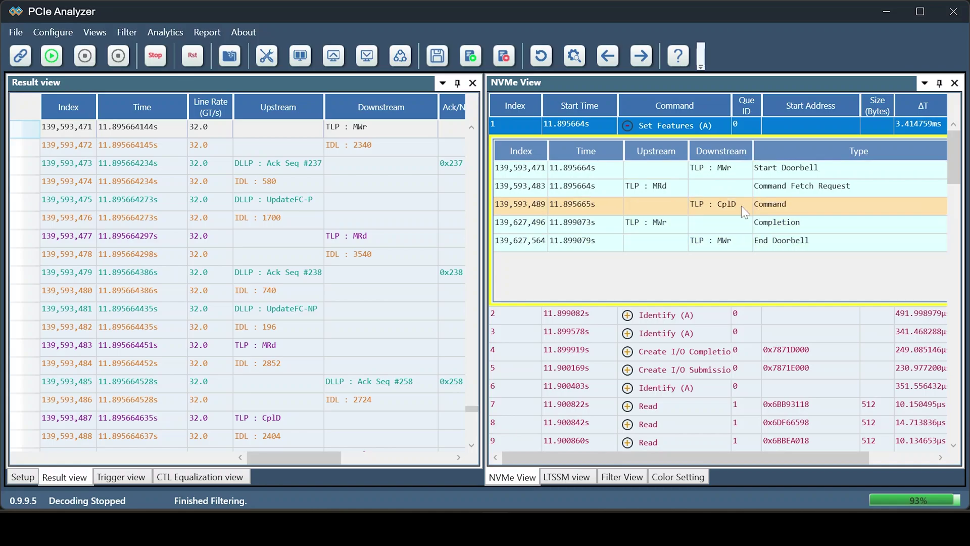
pyautogui.click(628, 126)
# Jump to Read rows 8 and 12 and open the Configuration View for Device ID 0x5419.
pyautogui.click(667, 251)
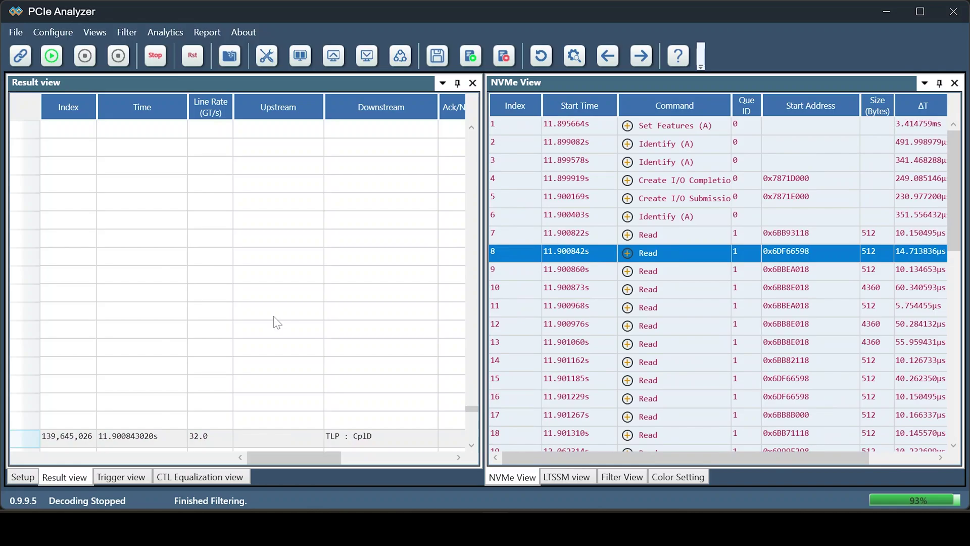
pyautogui.click(665, 323)
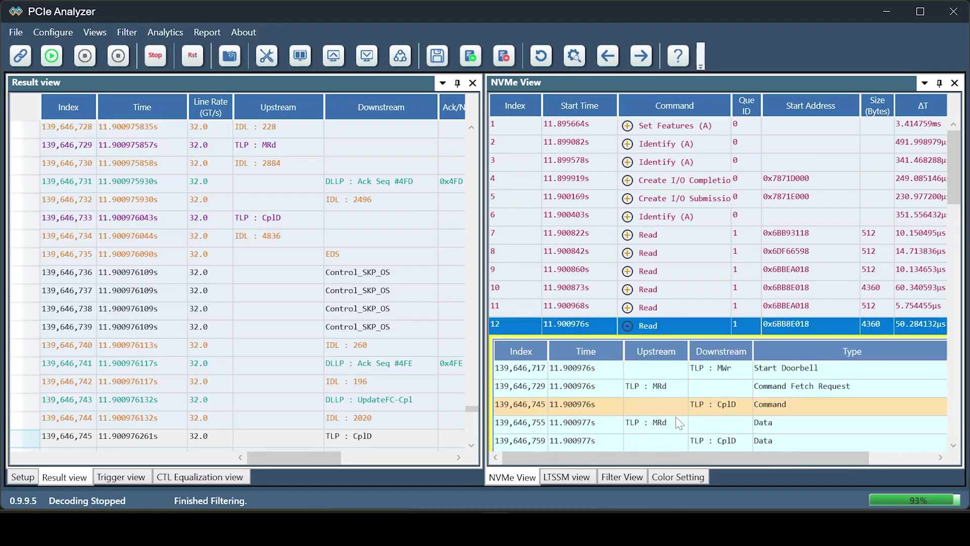
pyautogui.doubleClick(675, 416)
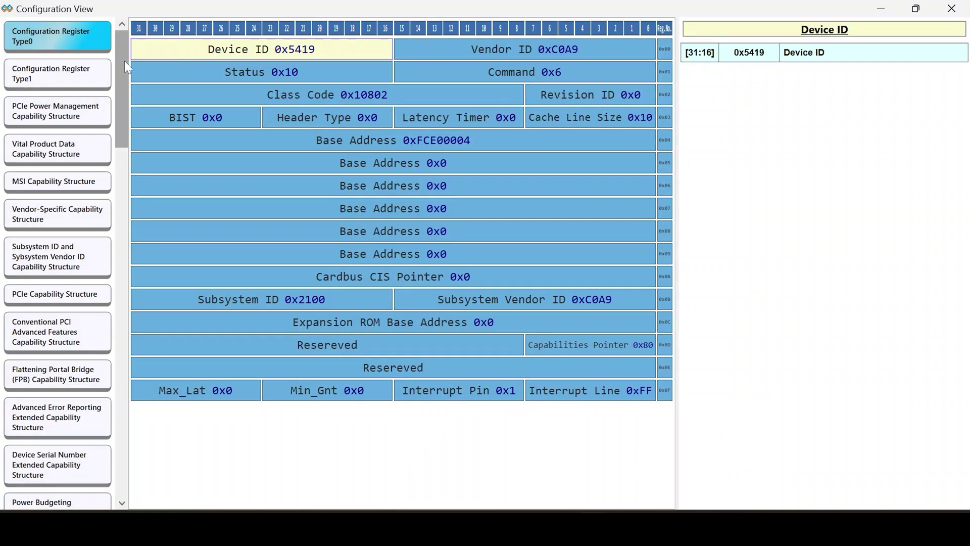
pyautogui.moveTo(124, 61)
pyautogui.mouseDown()
pyautogui.moveTo(129, 438)
pyautogui.moveTo(147, 269)
pyautogui.moveTo(138, 56)
pyautogui.mouseUp()
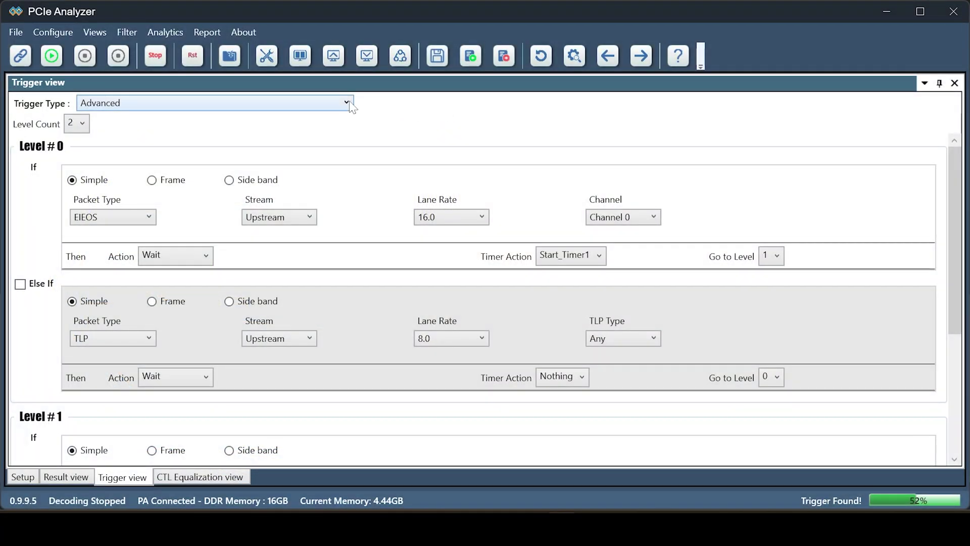
# Keep the trigger type Advanced with a level count of 2.
pyautogui.click(349, 103)
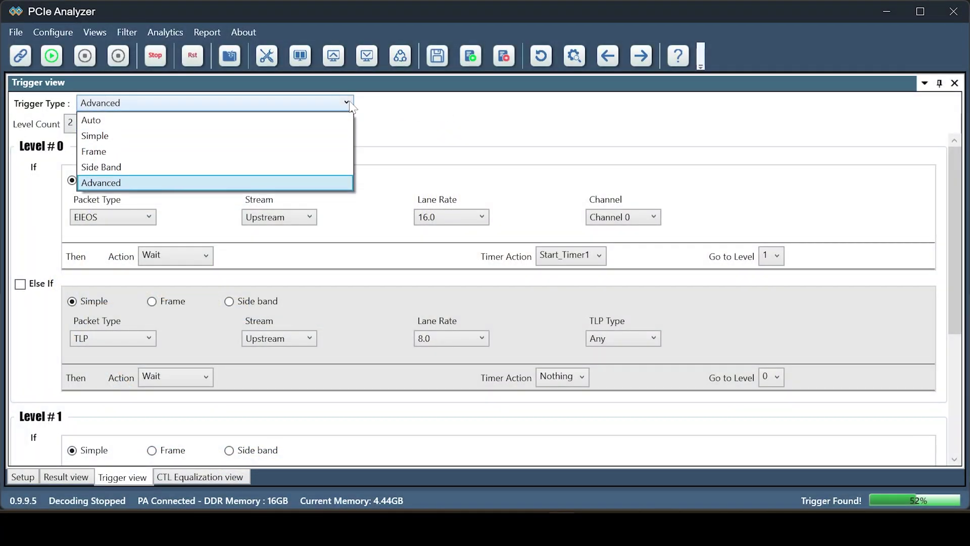
pyautogui.click(350, 104)
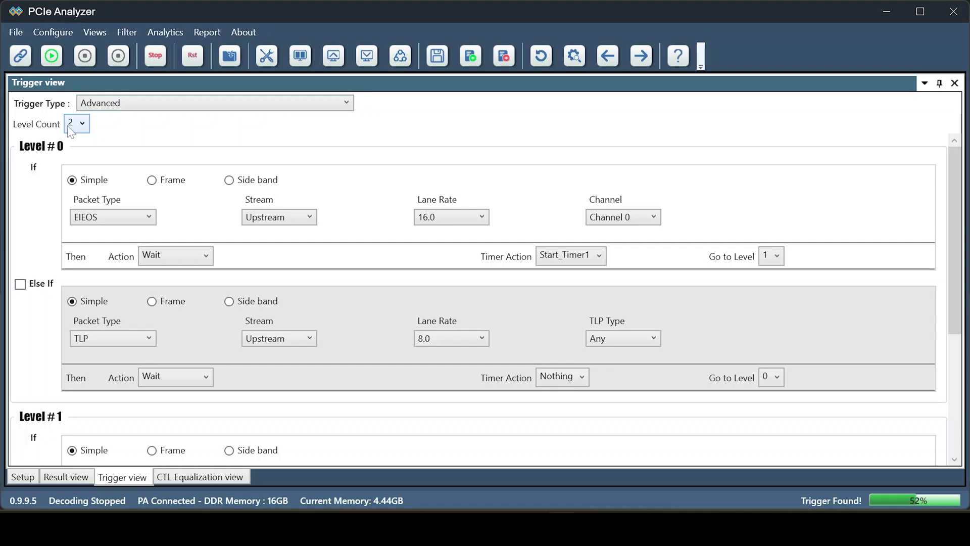
pyautogui.click(81, 135)
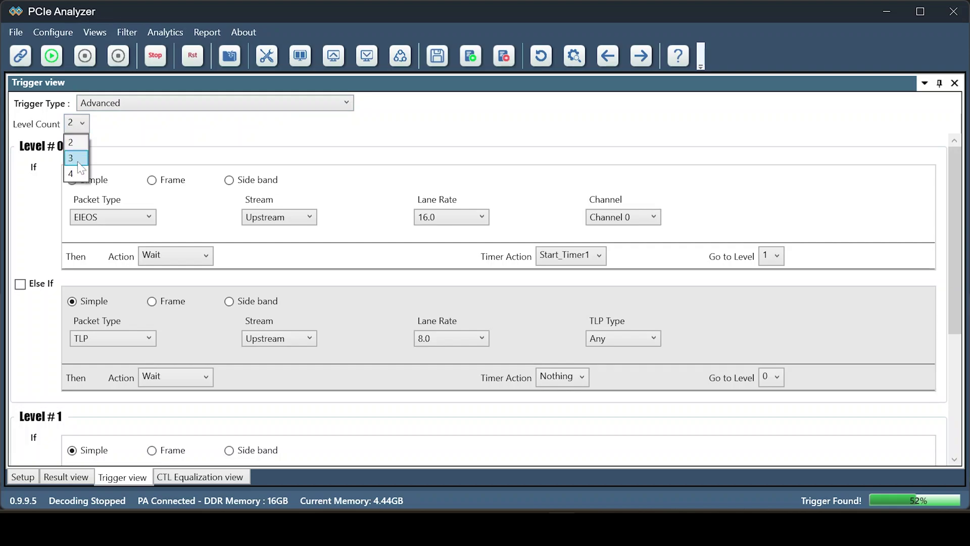
pyautogui.click(84, 128)
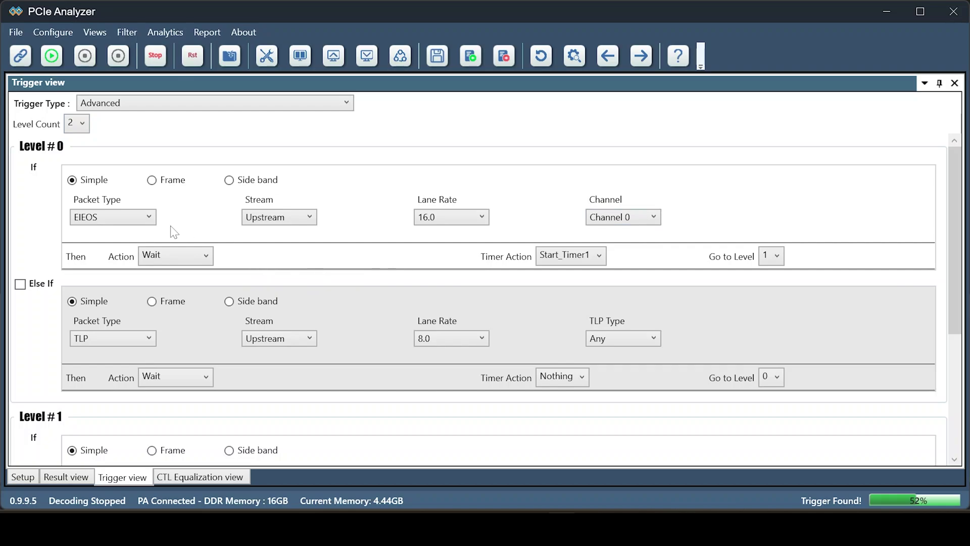
# Keep level 0 at EIEOS packets, 16.0 lane rate and Start_Timer1 timer action.
pyautogui.click(149, 217)
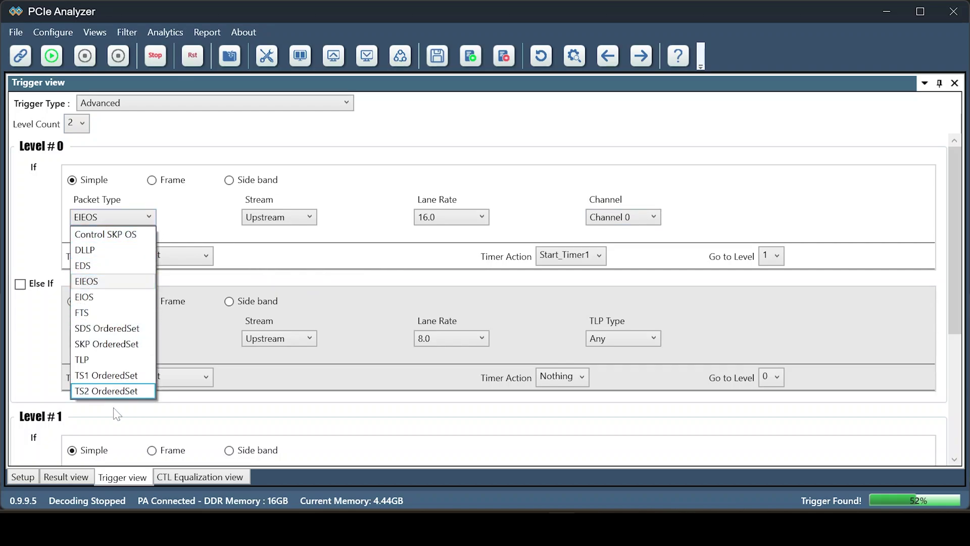
pyautogui.click(105, 282)
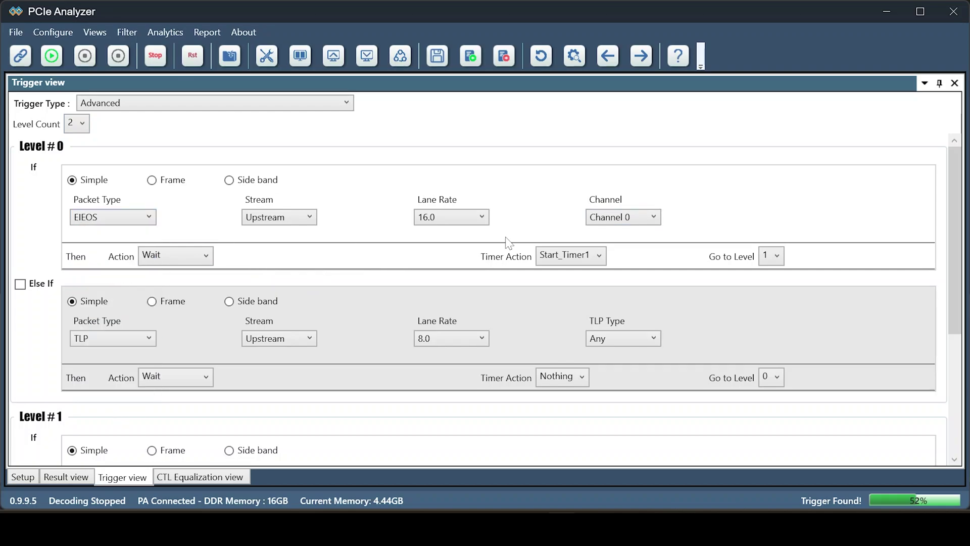
pyautogui.click(470, 227)
pyautogui.click(470, 227)
pyautogui.moveTo(954, 280); pyautogui.dragTo(924, 228)
pyautogui.click(589, 263)
pyautogui.click(565, 290)
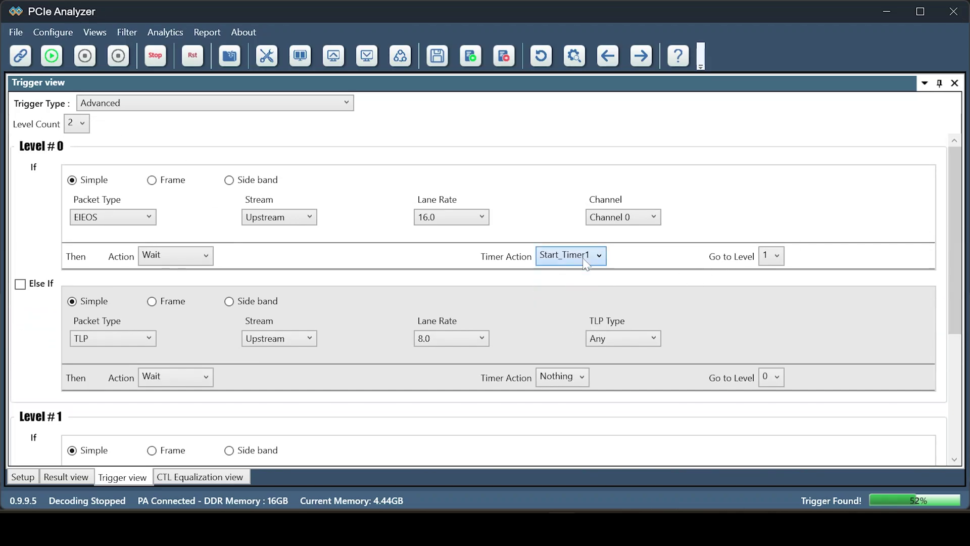
pyautogui.scroll(-4, 962, 250)
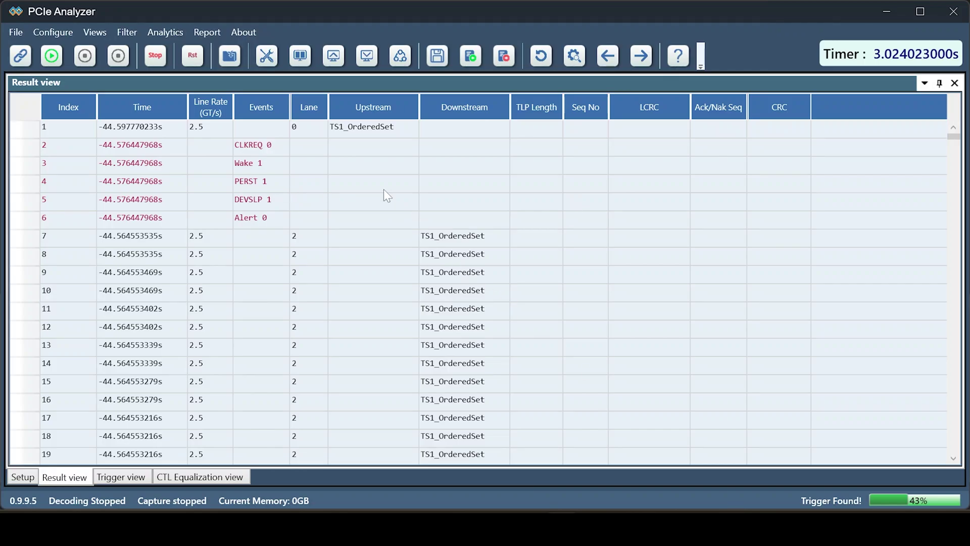
# Go to the trigger packet and inspect rows 62,831,114 and 62,831,115 before trigger row 62,831,116.
pyautogui.click(372, 181)
pyautogui.rightClick(371, 181)
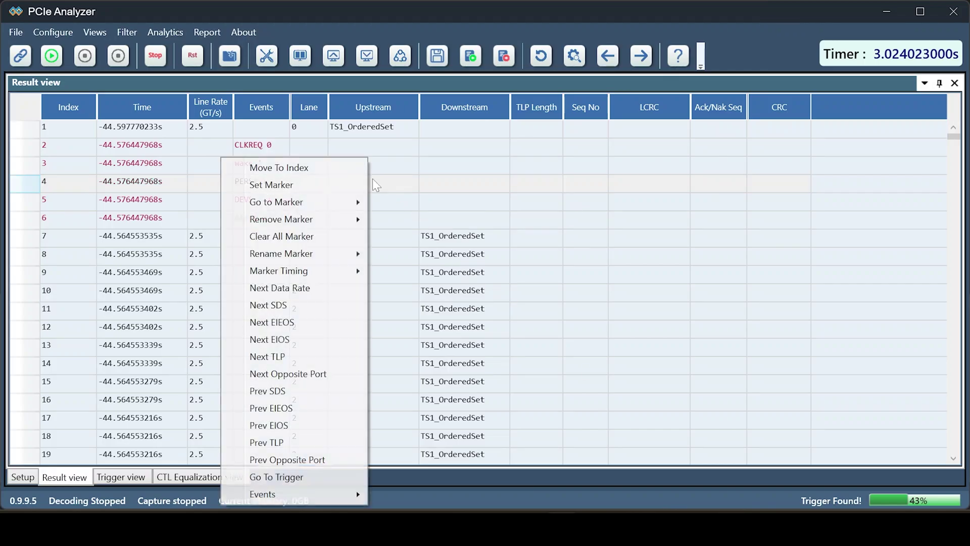
pyautogui.click(321, 477)
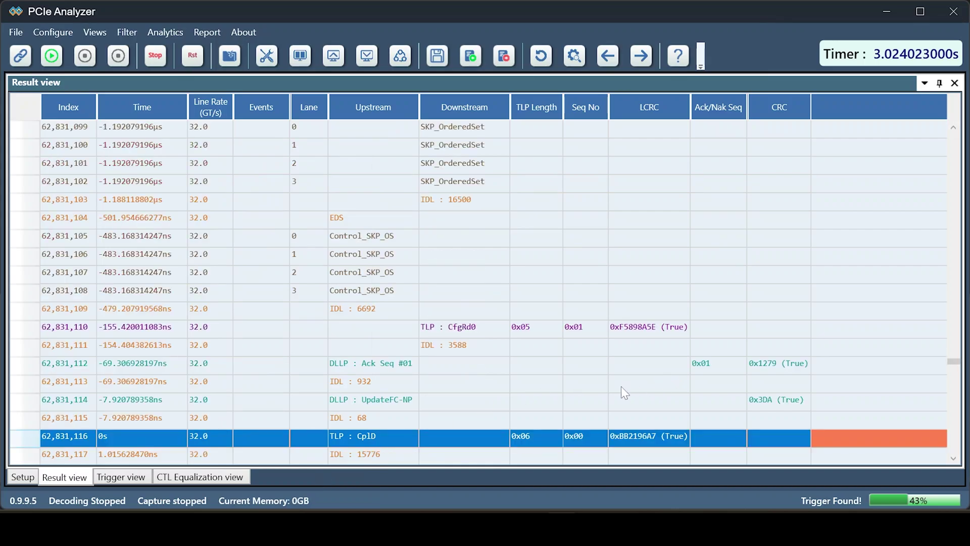
pyautogui.click(550, 404)
pyautogui.click(548, 420)
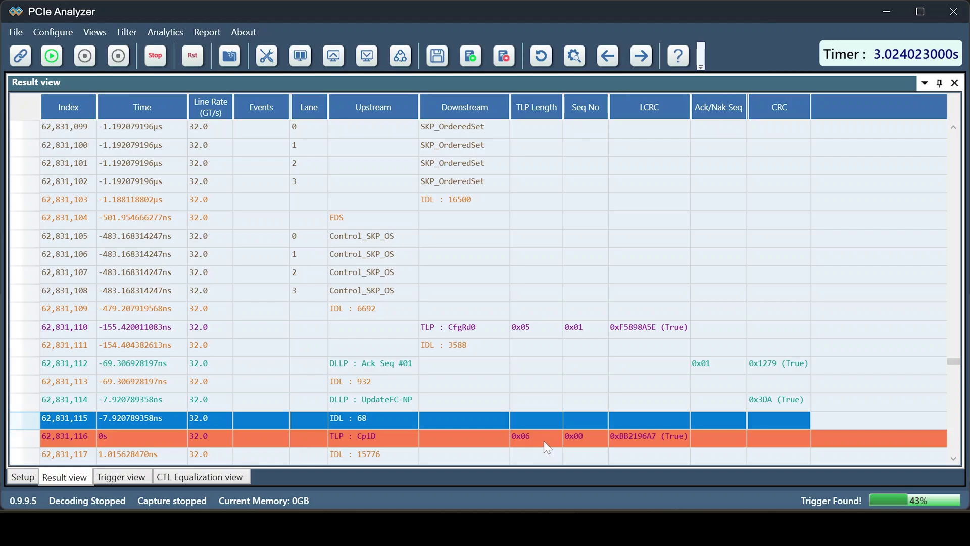
pyautogui.click(543, 441)
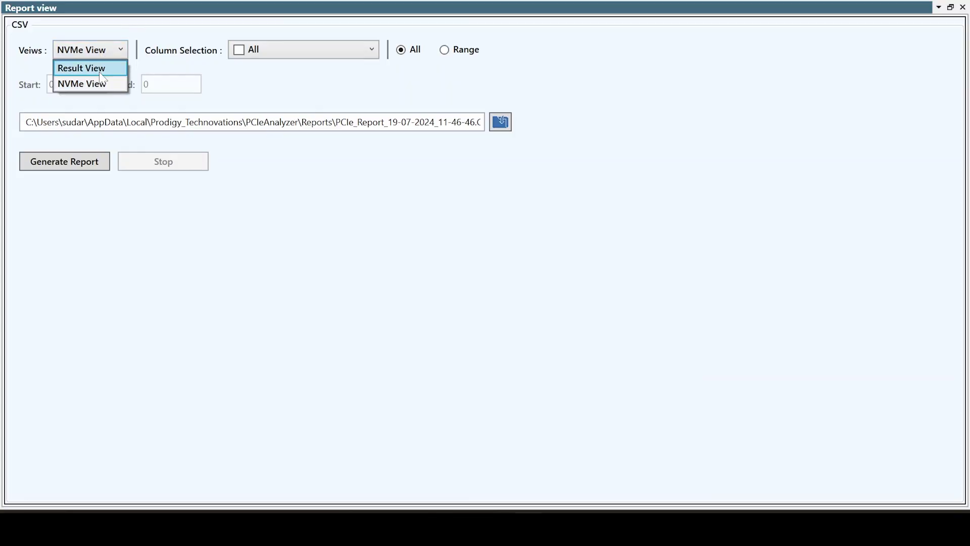
# Generate a CSV report of NVMe View including the Data Rate and Ack Nak Seq columns.
pyautogui.click(81, 67)
pyautogui.click(94, 49)
pyautogui.click(95, 81)
pyautogui.click(316, 50)
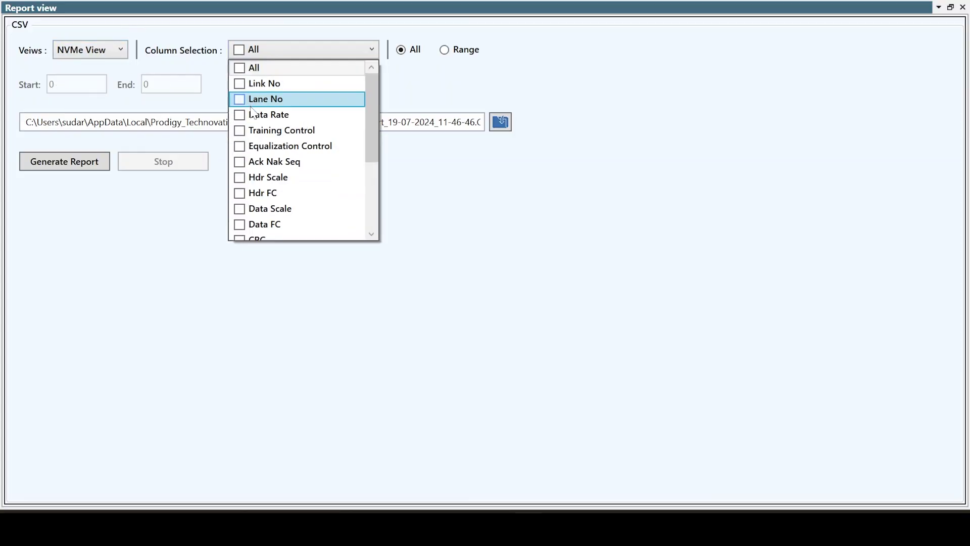
pyautogui.click(283, 112)
pyautogui.click(262, 157)
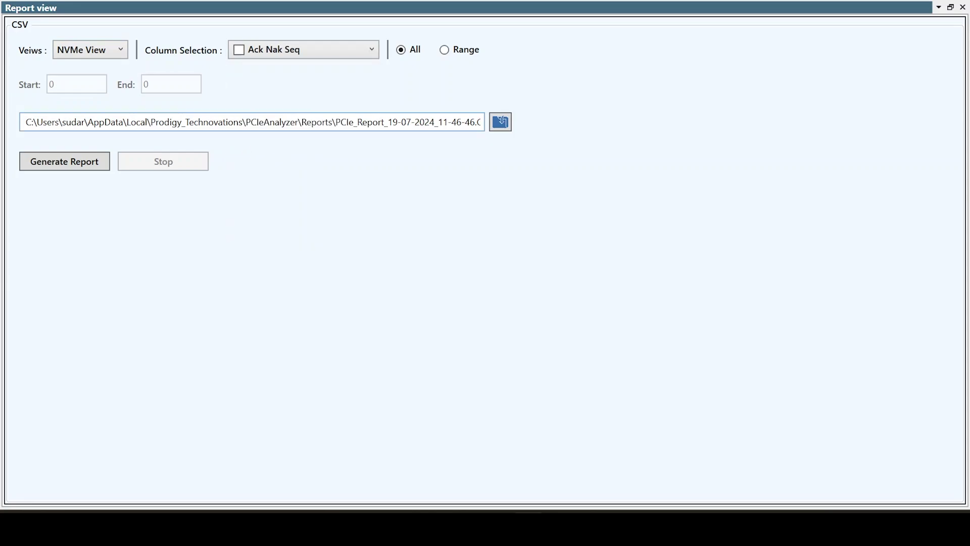
pyautogui.click(84, 166)
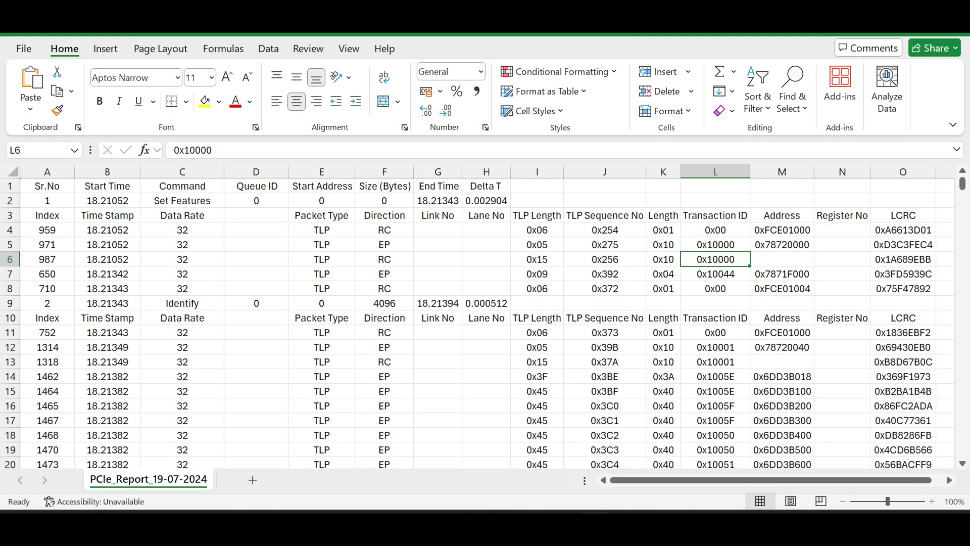